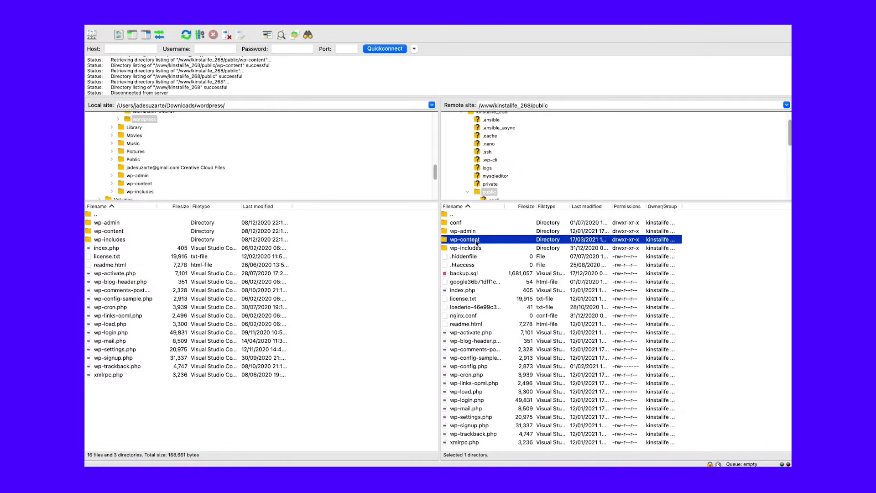
Open header.php from the remote wp-content/themes/colormag folder for editing and look through its code
double_click(470, 249)
double_click(477, 226)
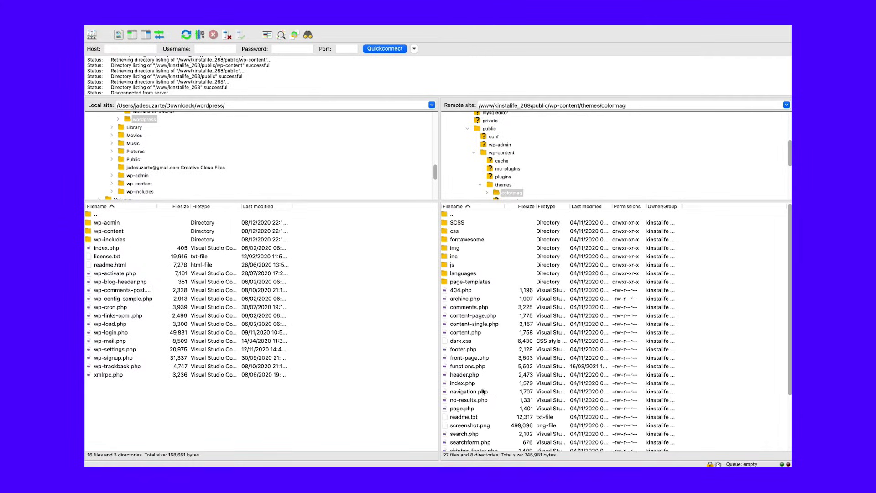
left_click(466, 376)
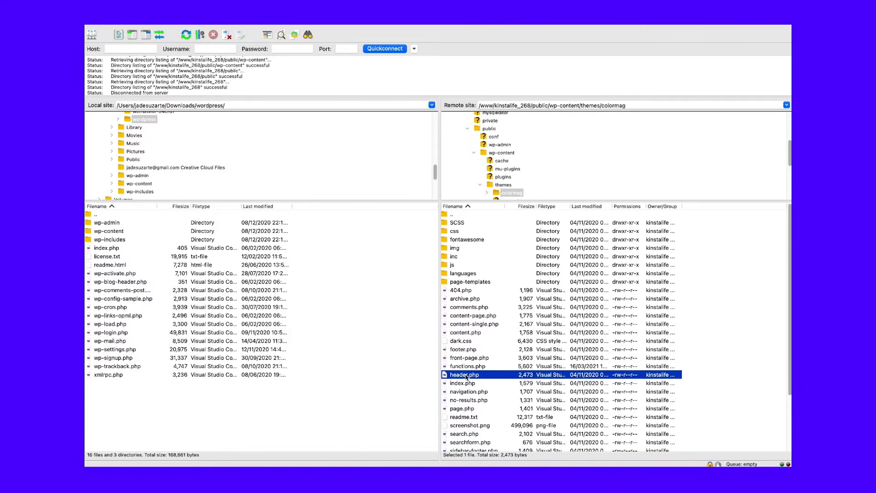
right_click(461, 373)
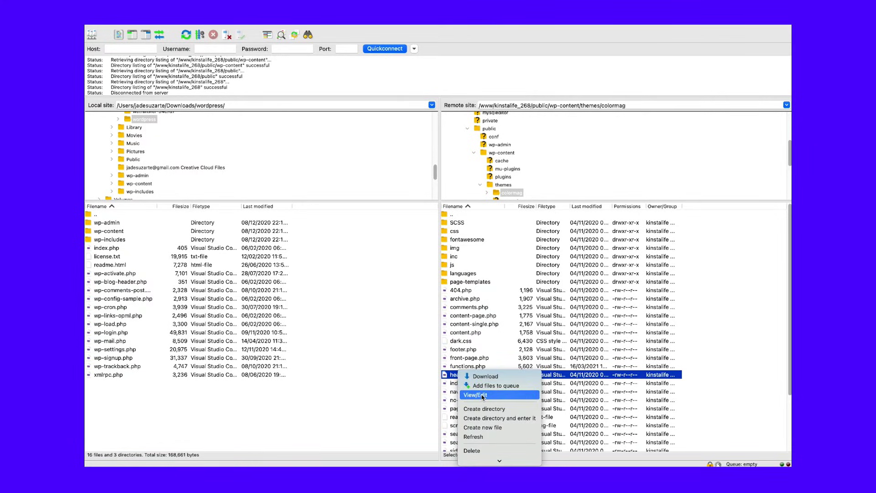
left_click(483, 396)
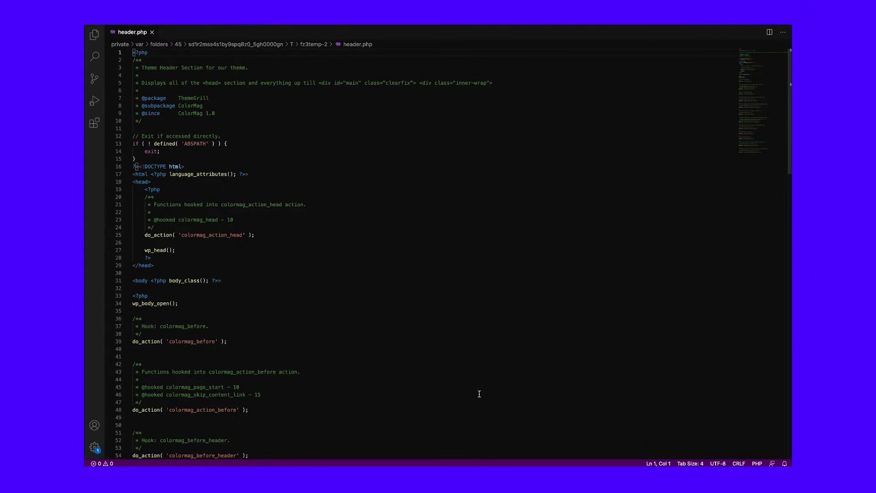
left_click(258, 174)
left_click(239, 285)
scroll(351, 280, "down", 4)
scroll(351, 281, "up", 4)
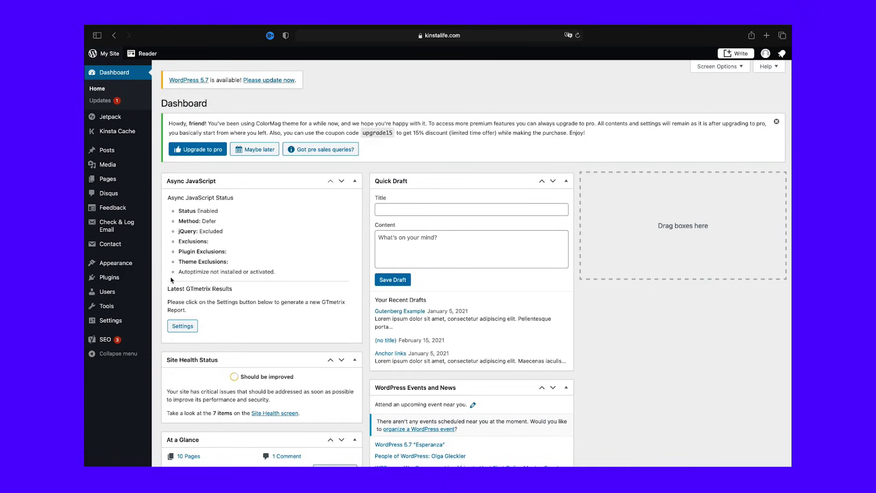
Switch to the WordPress dashboard in the browser and open the ColorMag stylesheet (style.css) in the Theme Editor
mouse_move(133, 265)
left_click(184, 347)
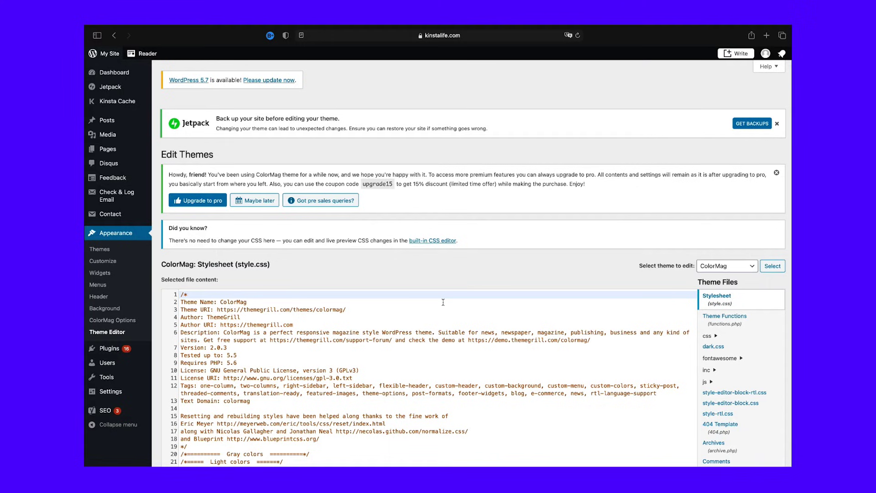
scroll(443, 302, "down", 3)
scroll(443, 302, "up", 3)
left_click_drag(198, 264, 268, 265)
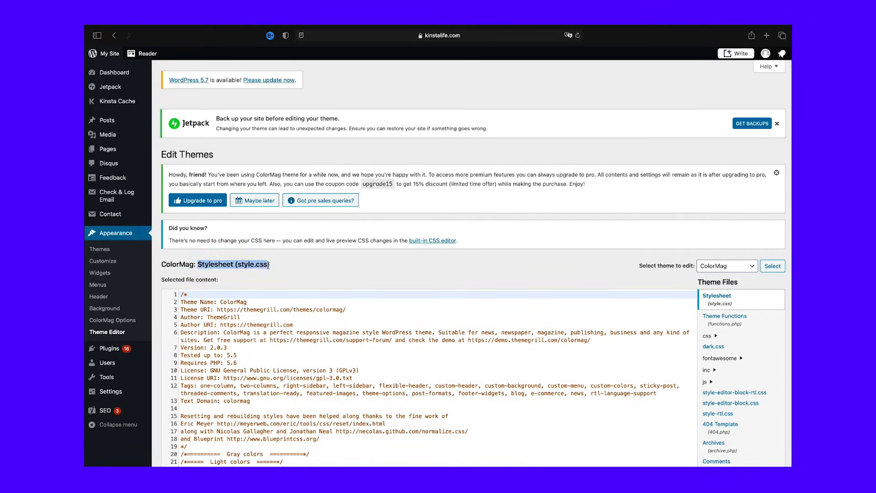
left_click(309, 270)
Look through the style.css code and the ColorMag theme's list of files
scroll(748, 353, "down", 3)
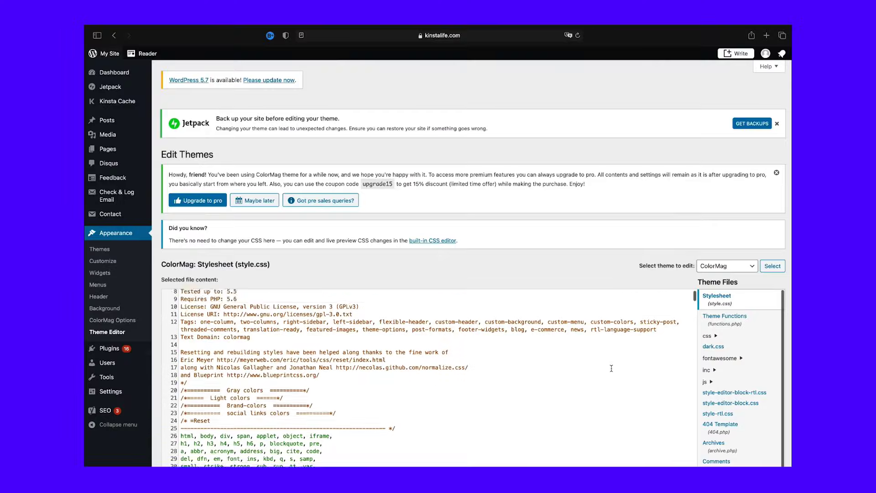
scroll(648, 349, "down", 2)
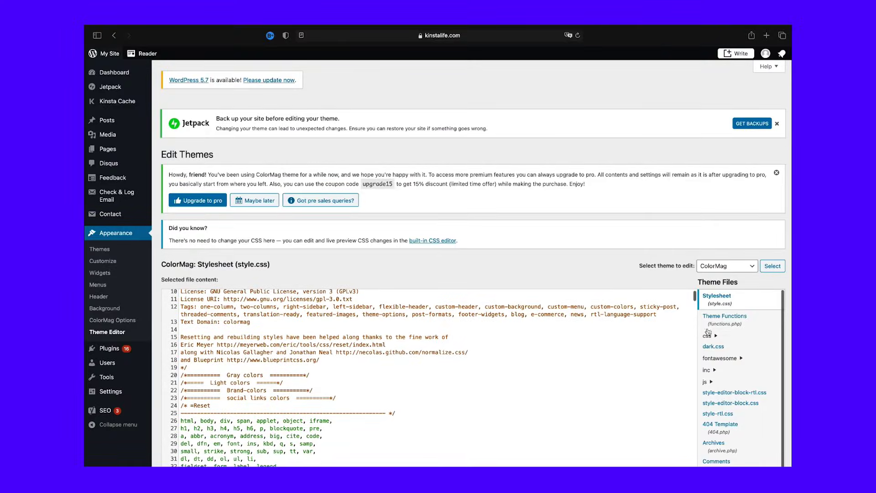
scroll(730, 351, "down", 5)
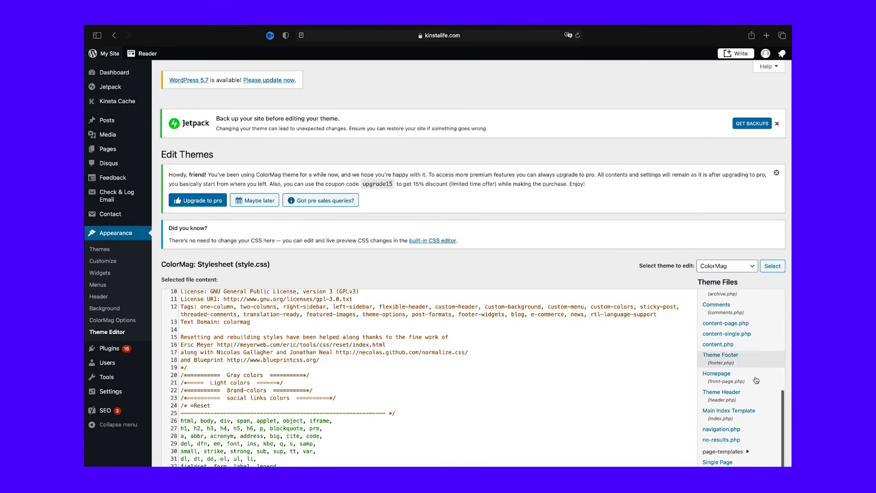
scroll(752, 403, "down", 1)
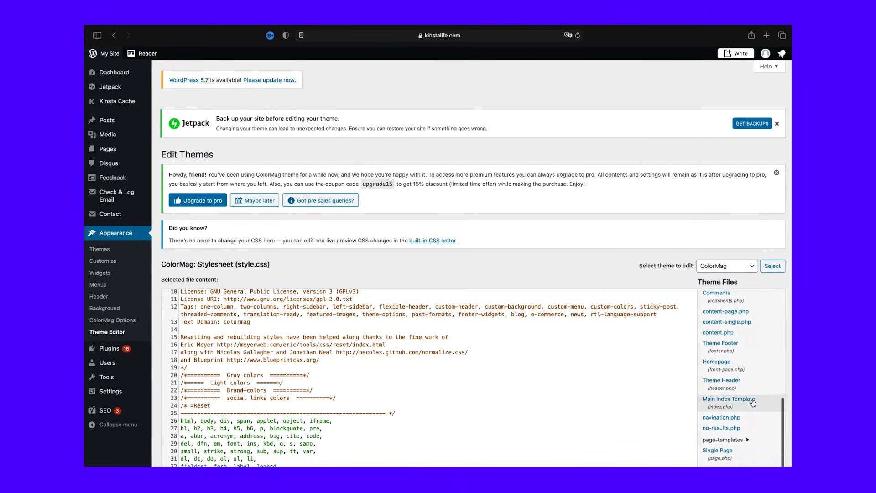
scroll(753, 403, "down", 4)
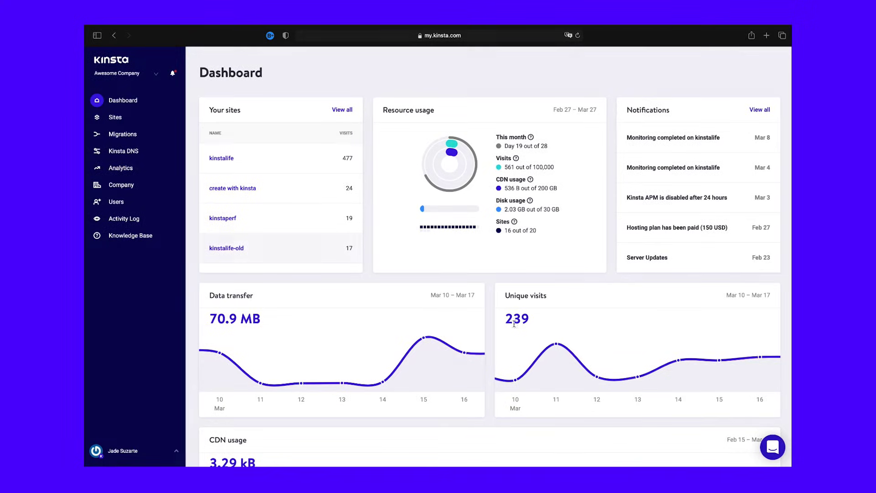
In the MyKinsta dashboard, open the kinstalife site's info page and find its SFTP/SSH connection details
left_click(225, 158)
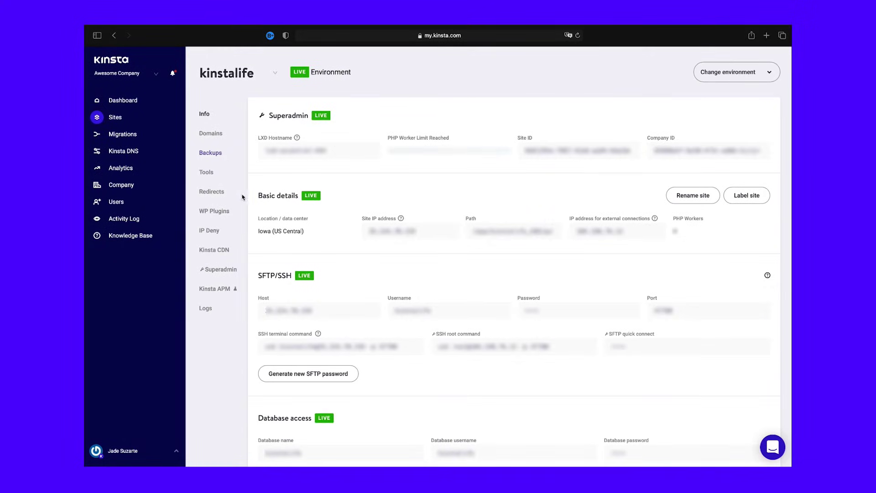
left_click_drag(258, 275, 295, 278)
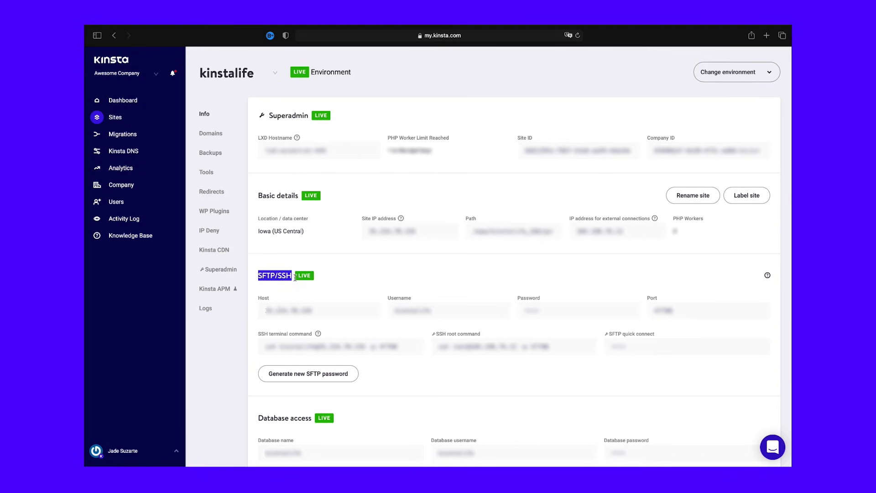
left_click(354, 277)
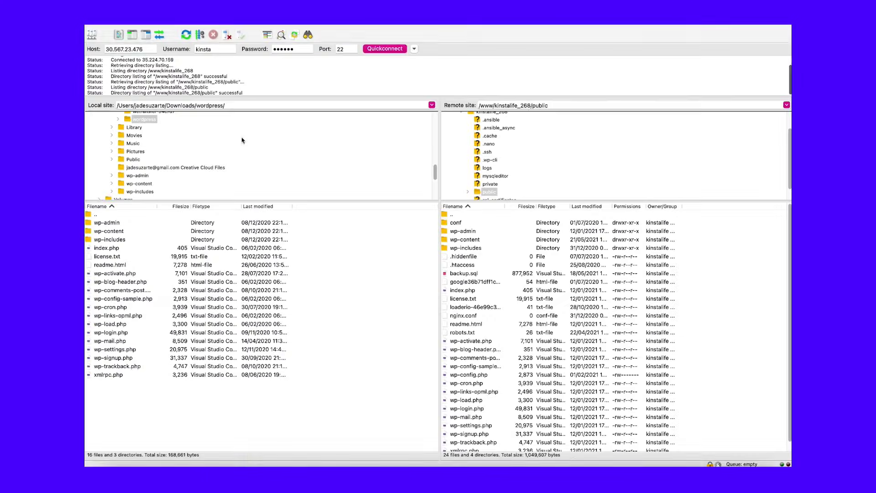
Switch to FileZilla and put sftp:// in front of the host address
left_click(123, 50)
type("sftp://")
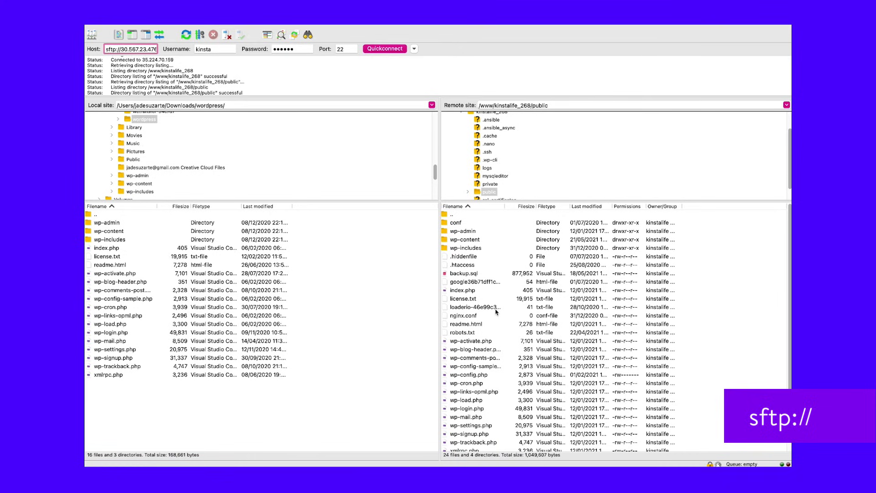
Open style.css from the remote wp-content/themes/colormag folder in the code editor and look through its style rules
double_click(479, 240)
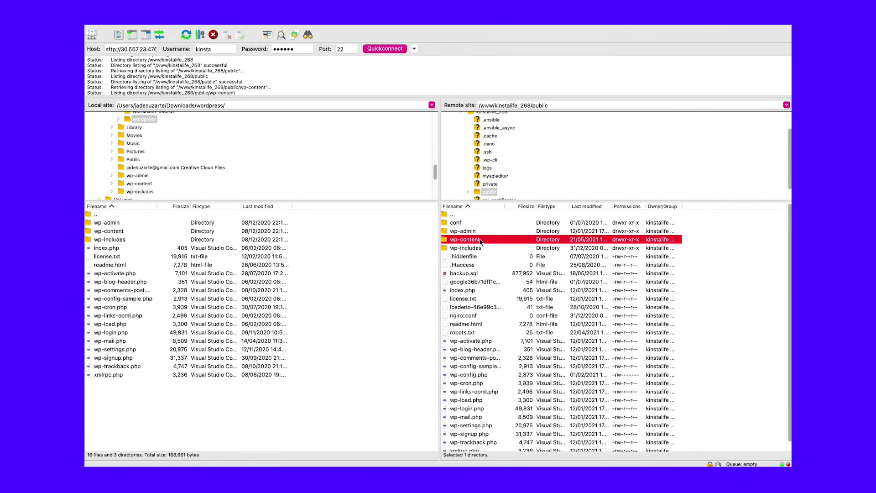
double_click(466, 258)
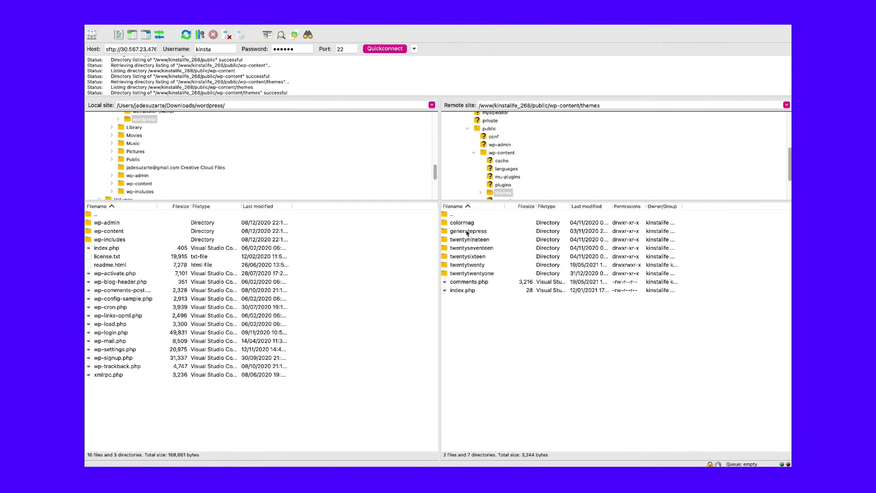
double_click(468, 224)
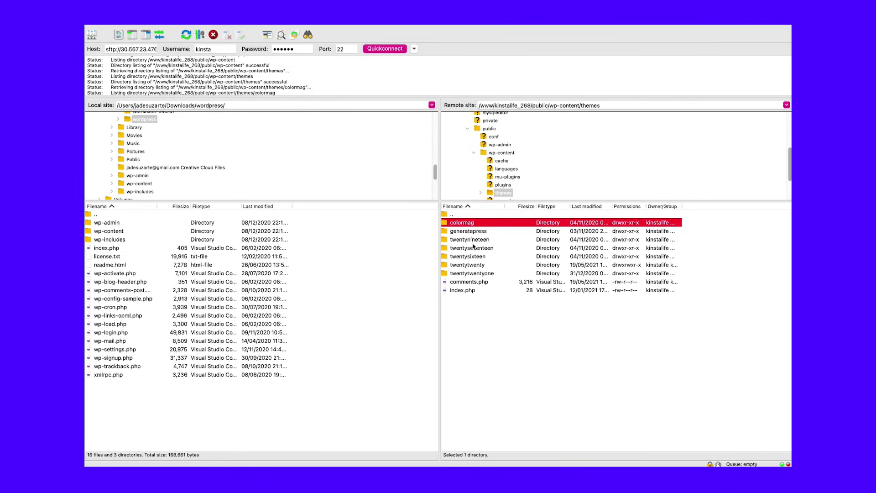
scroll(475, 300, "down", 3)
left_click(466, 443)
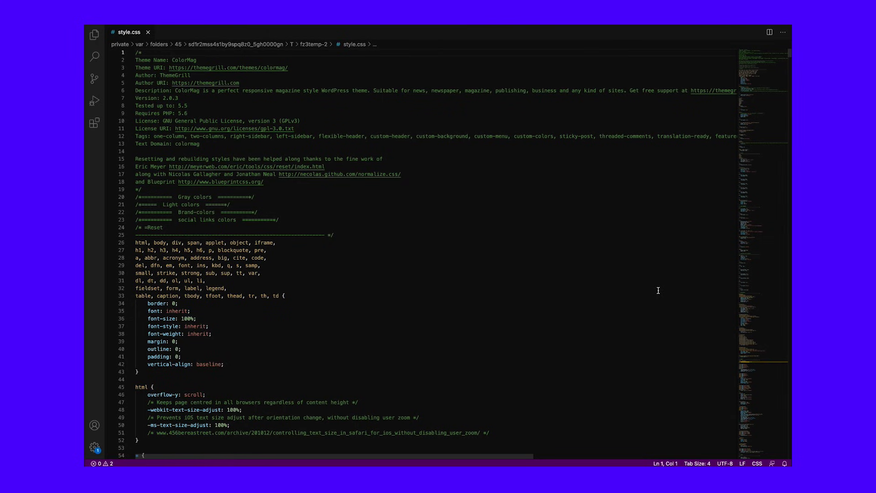
scroll(360, 275, "down", 15)
scroll(359, 275, "down", 20)
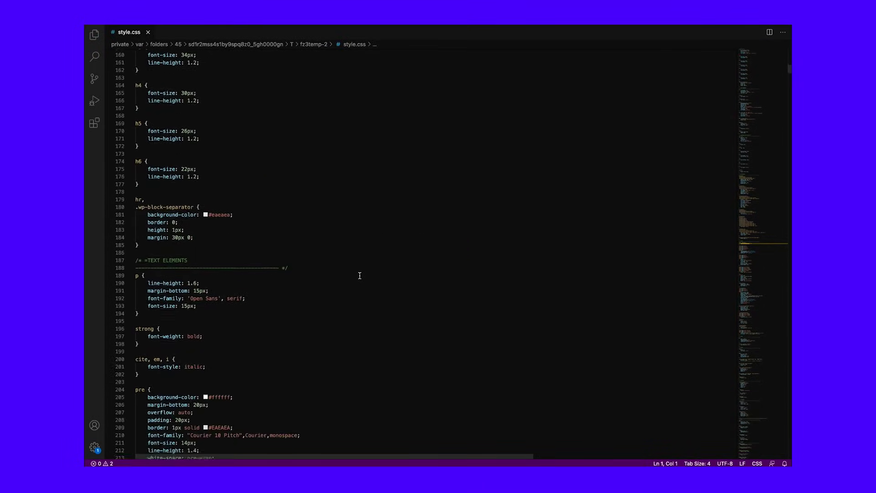
scroll(360, 276, "down", 3)
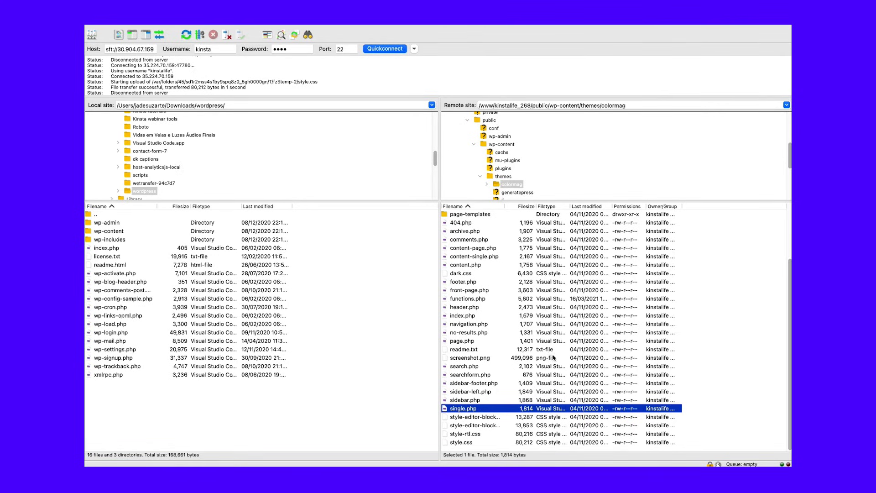
Select archive.php in the remote colormag folder, review the start of style.css in the code editor, and return to FileZilla
left_click(484, 232)
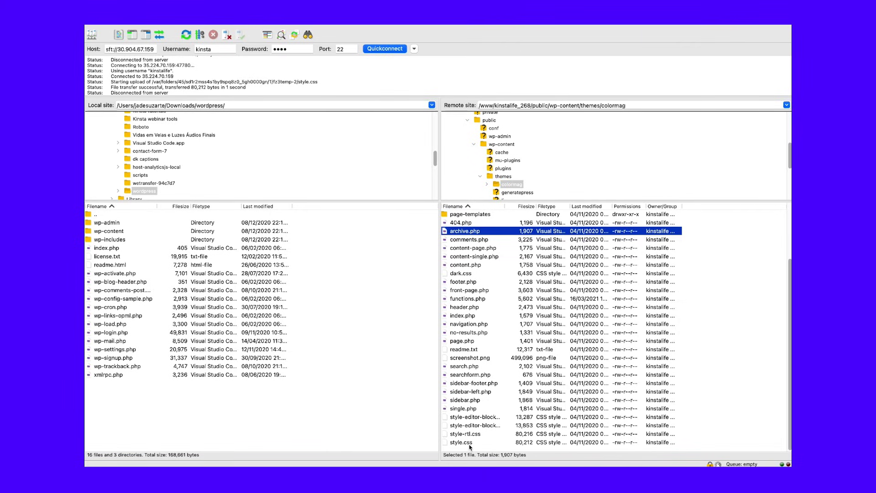
key("super+Tab")
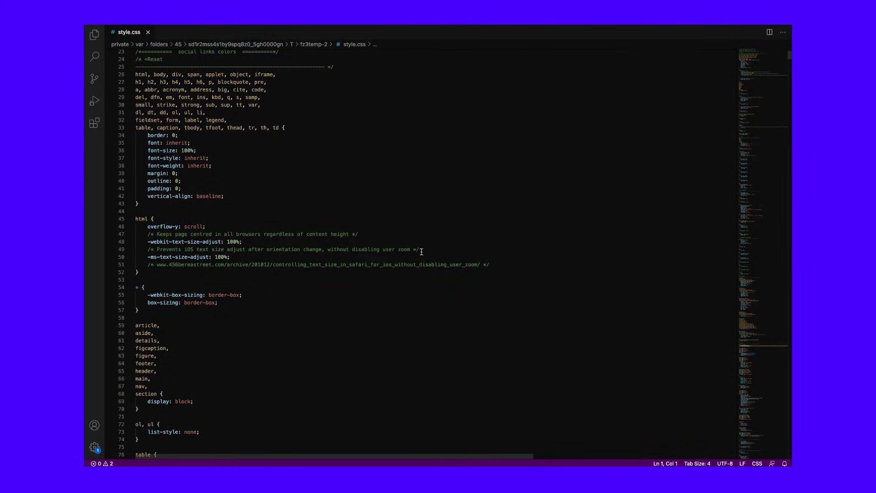
scroll(422, 252, "up", 5)
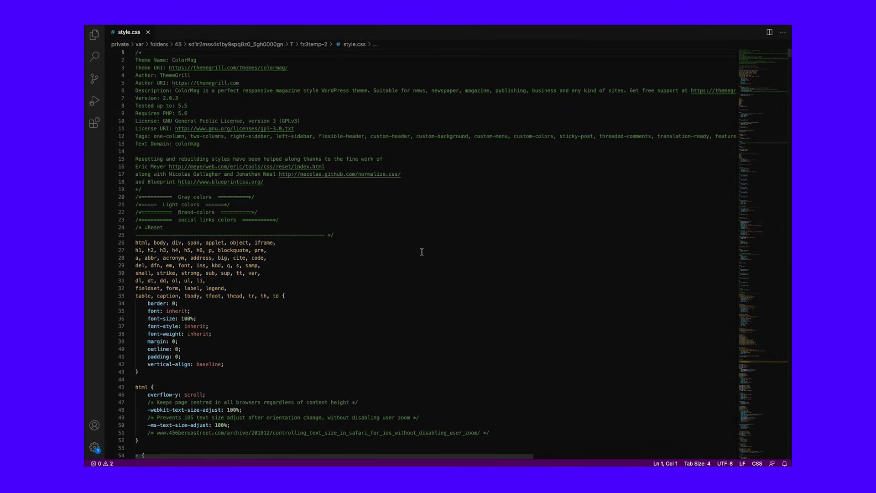
key("super+Tab")
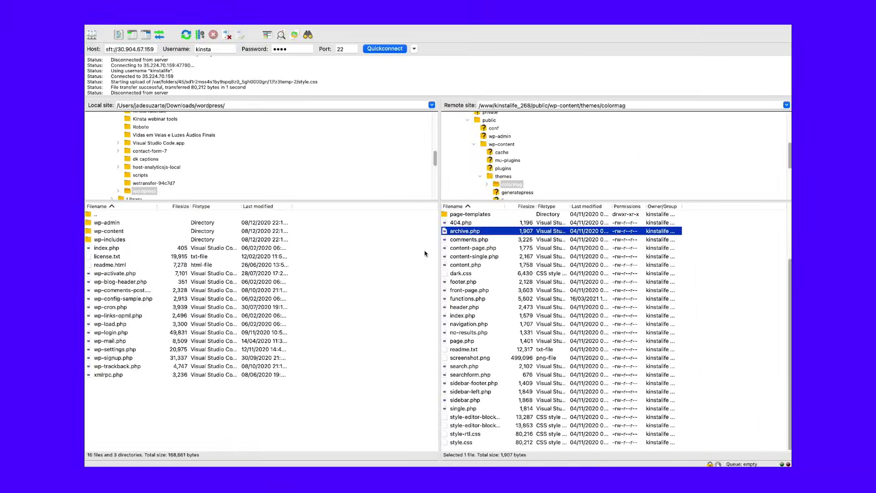